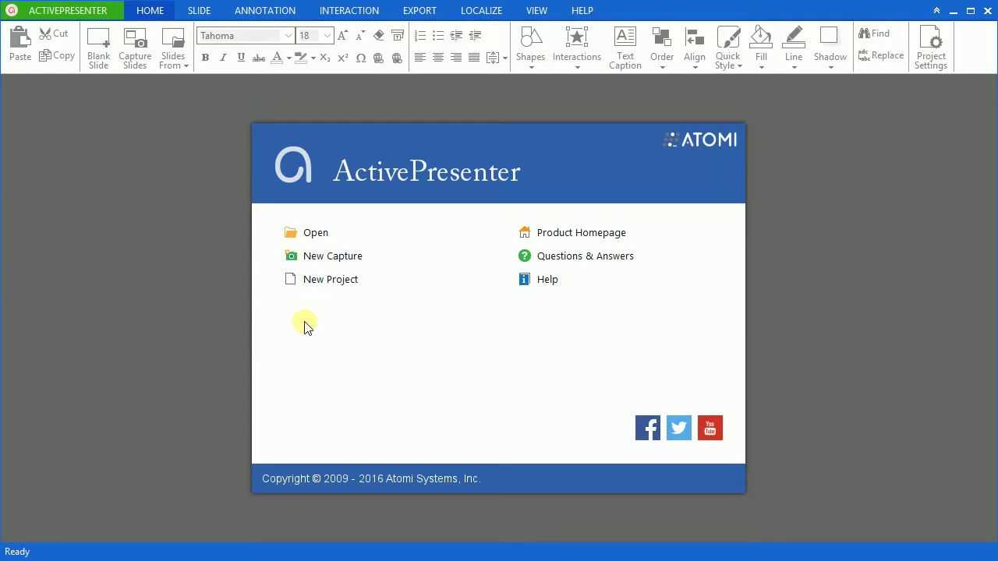
# - Create a new capture project named 'My Project' with the Record Movie/Streaming Video profile selected
pyautogui.click(315, 260)
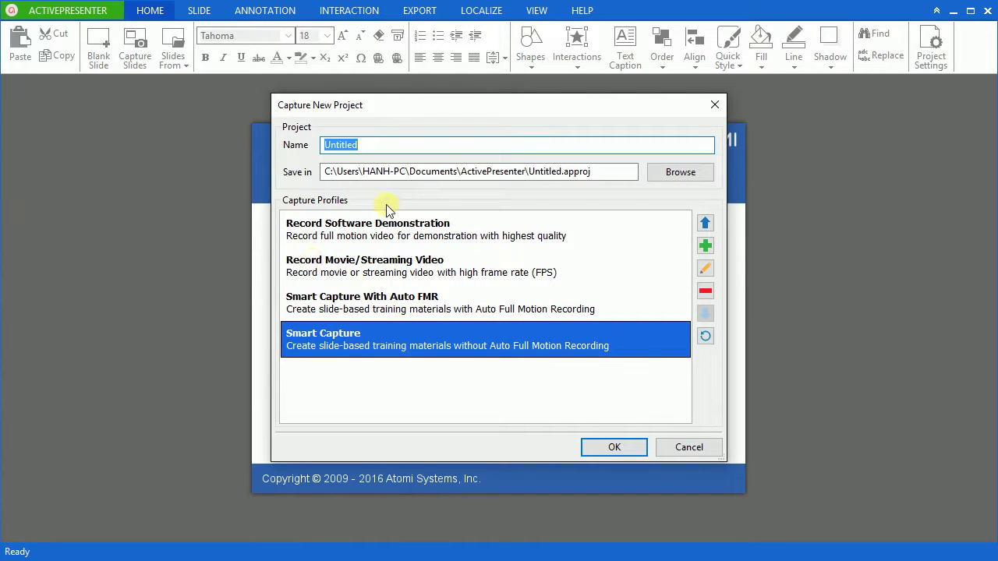
pyautogui.write('My Project')
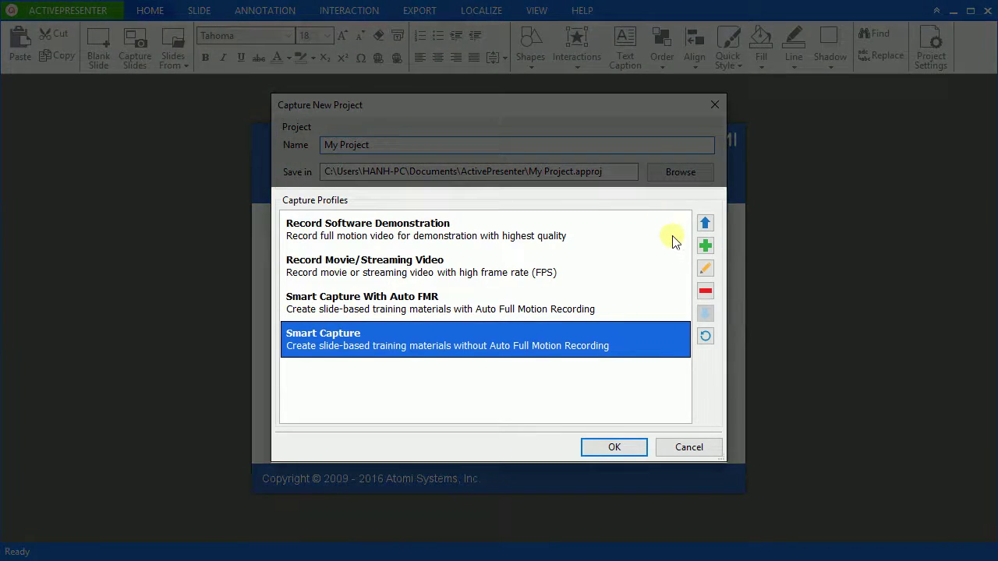
pyautogui.click(542, 232)
# - Compare the Smart Capture and Smart Capture With Auto FMR profiles, finishing on Smart Capture
pyautogui.click(545, 272)
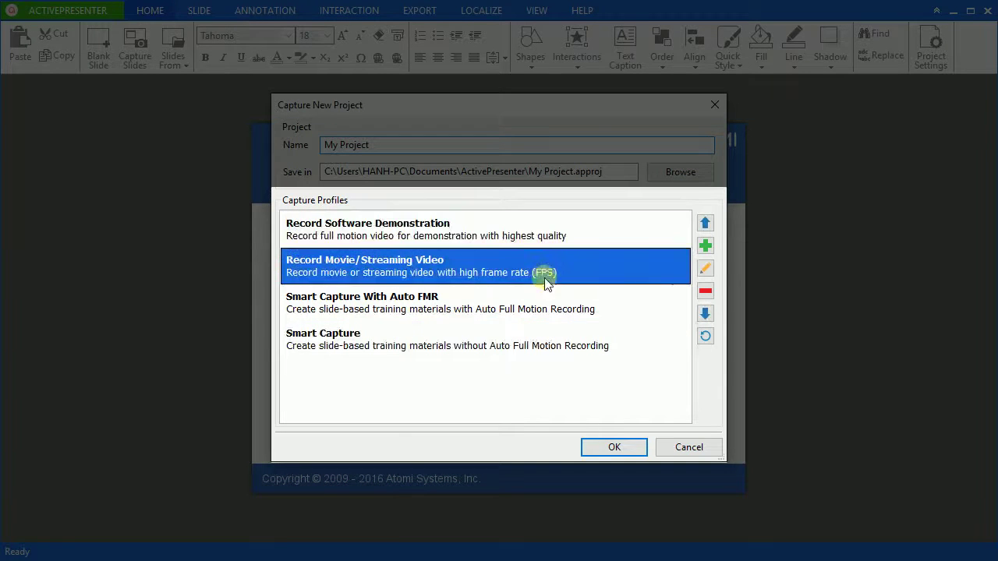
pyautogui.click(556, 310)
pyautogui.click(571, 349)
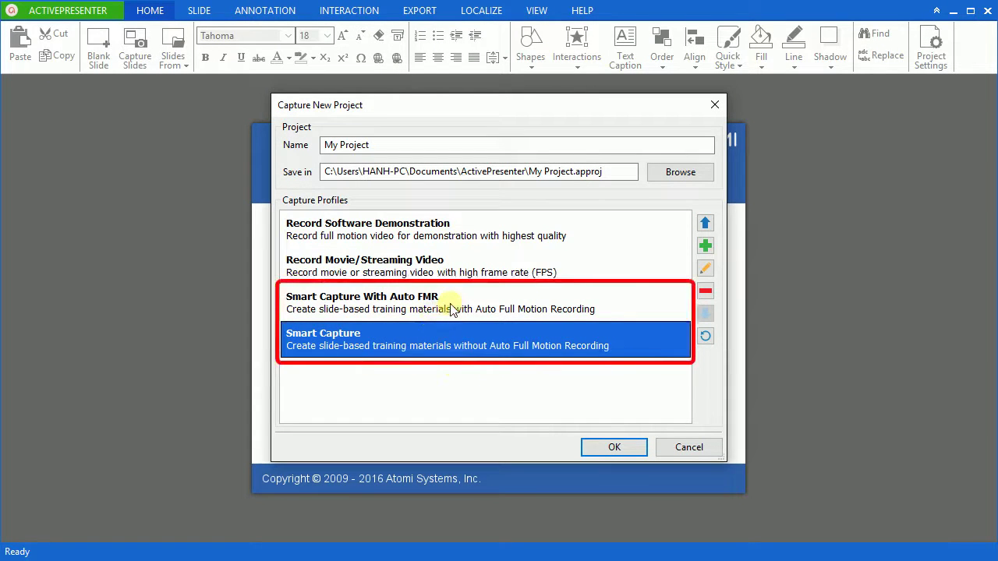
pyautogui.click(459, 309)
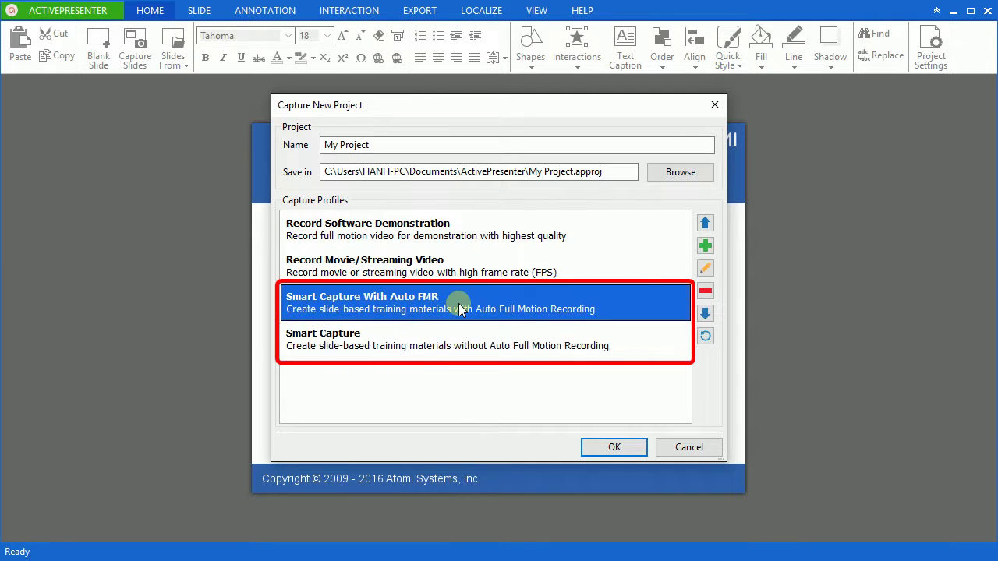
pyautogui.click(600, 345)
pyautogui.click(507, 310)
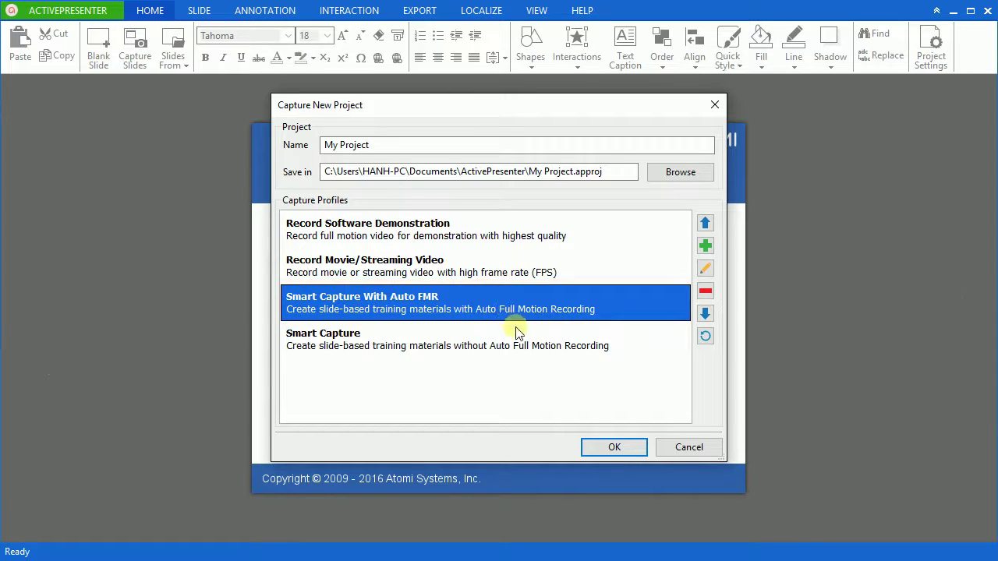
pyautogui.click(519, 341)
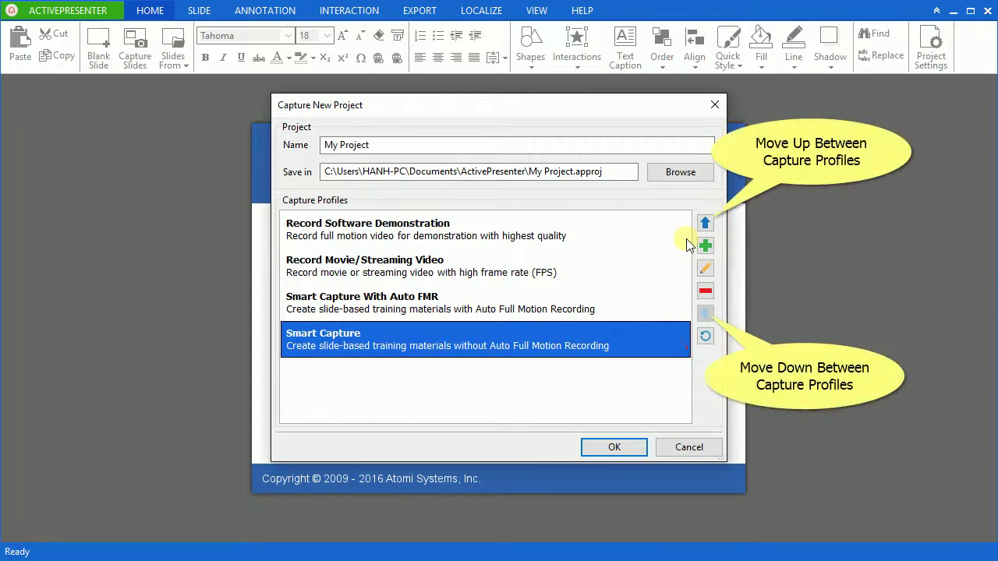
# - Move the Smart Capture profile up above Smart Capture With Auto FMR
pyautogui.click(704, 223)
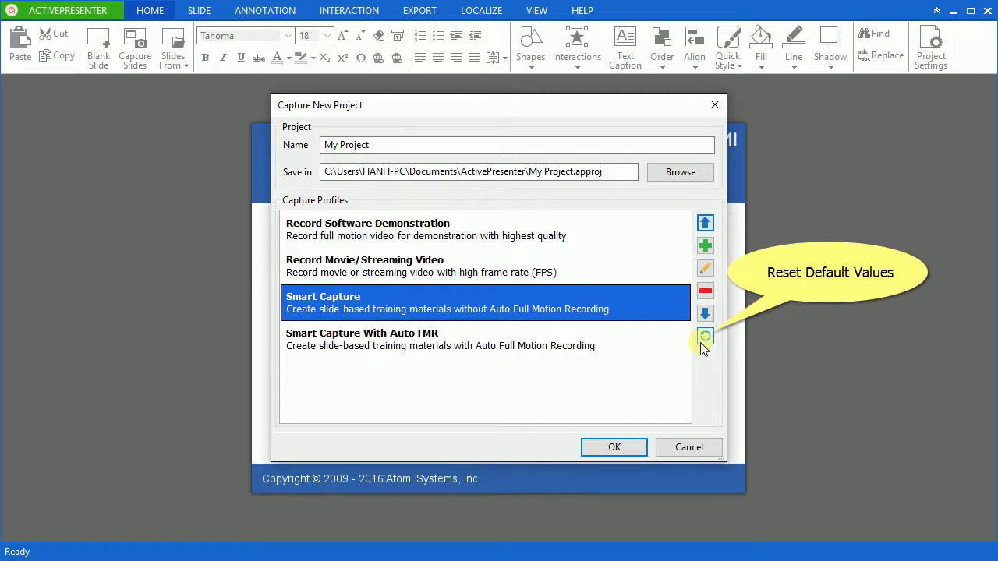
pyautogui.click(706, 269)
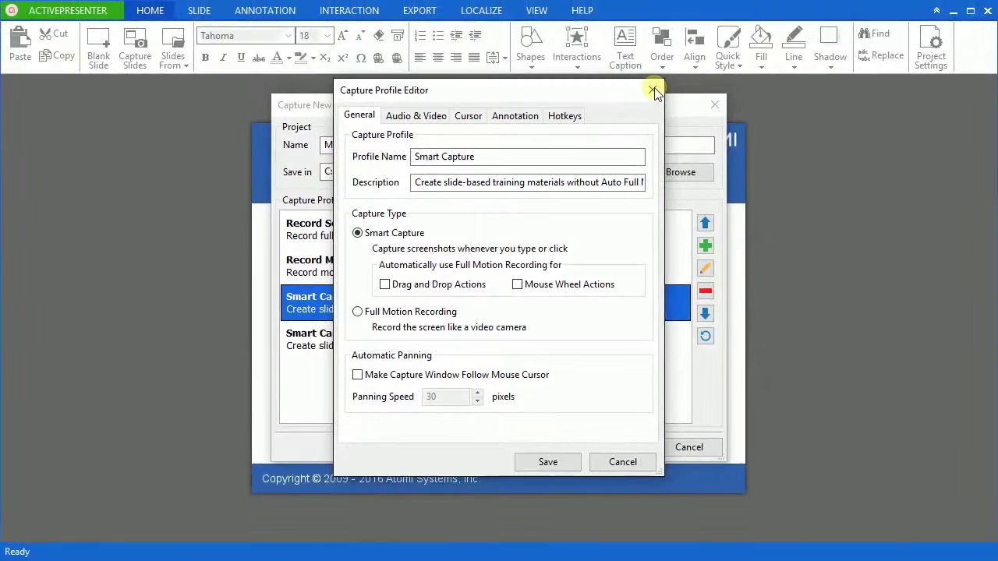
pyautogui.click(653, 91)
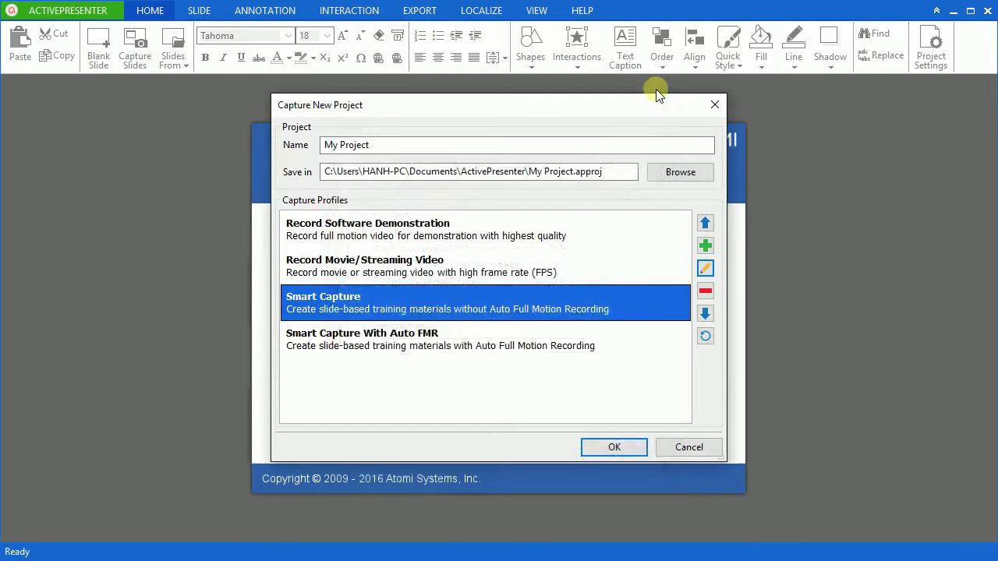